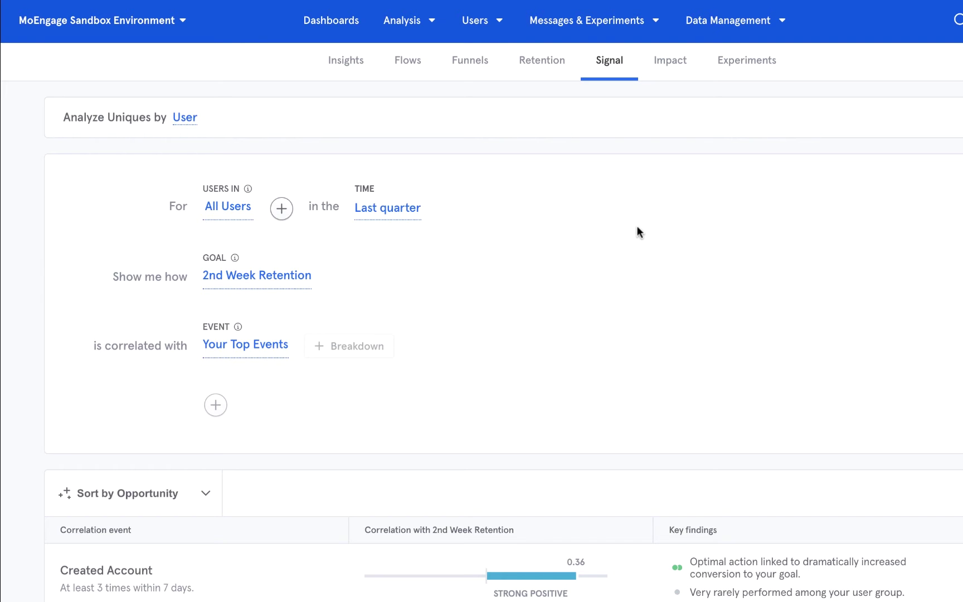
scroll(637, 226, "down", 1)
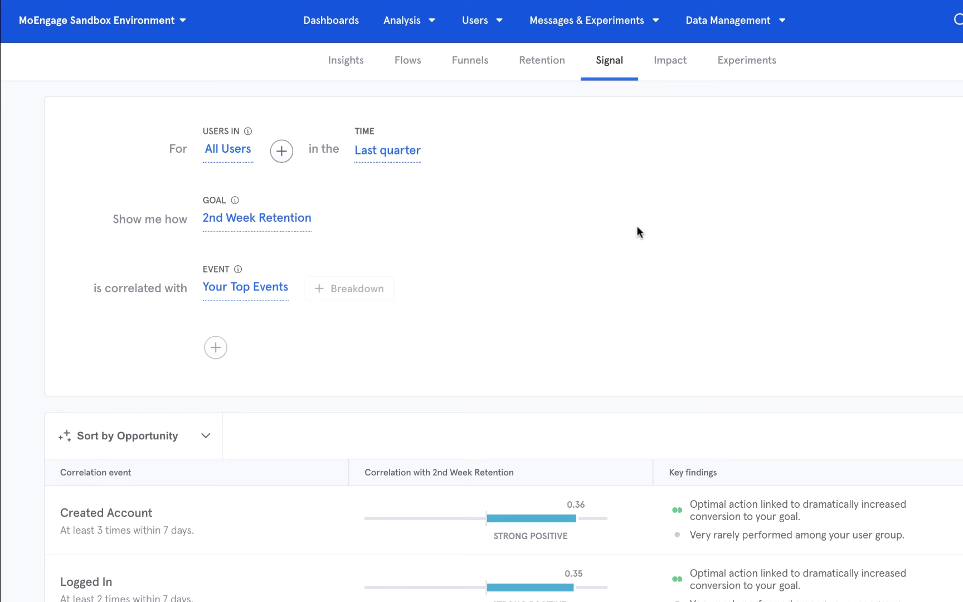
scroll(637, 231, "down", 3)
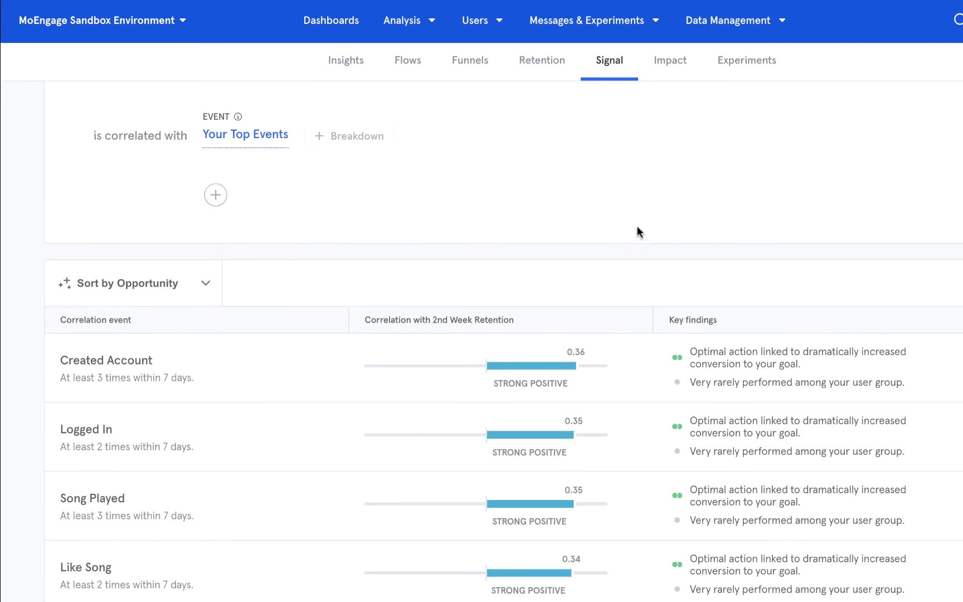
scroll(637, 231, "down", 1)
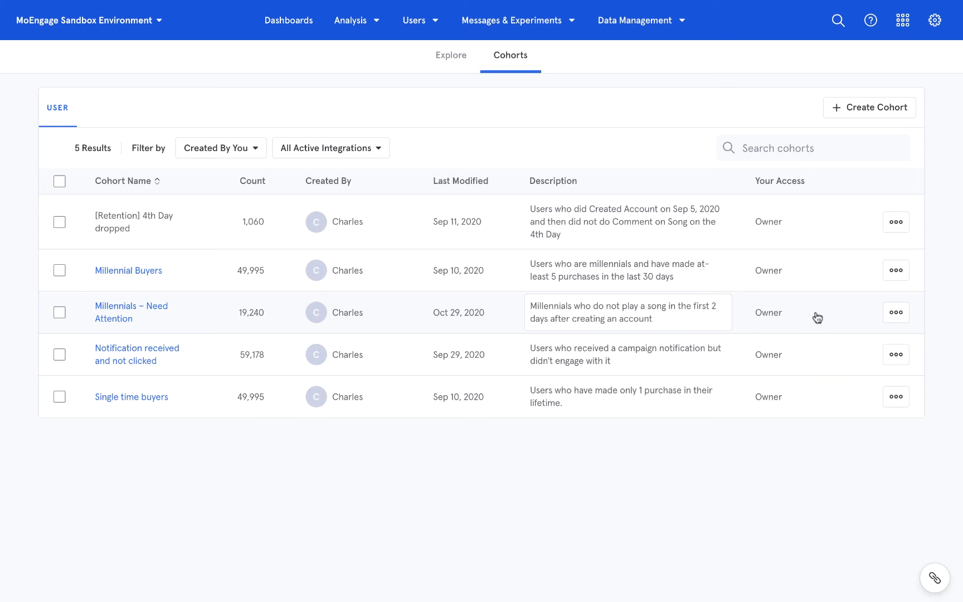
- Export the Millennials – Need Attention cohort to MoEngage as a dynamic sync and begin syncing
left_click(893, 313)
mouse_move(835, 418)
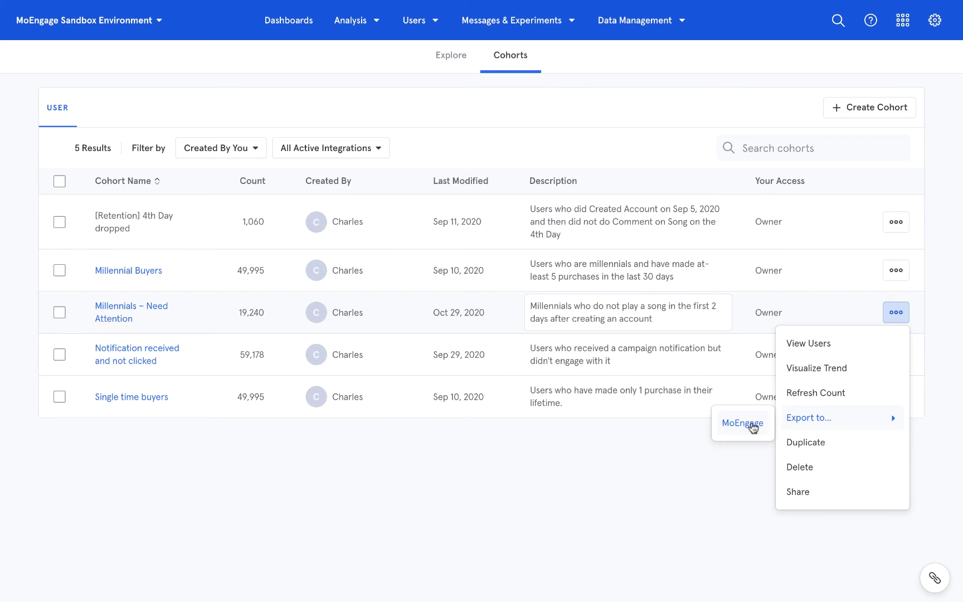
left_click(751, 422)
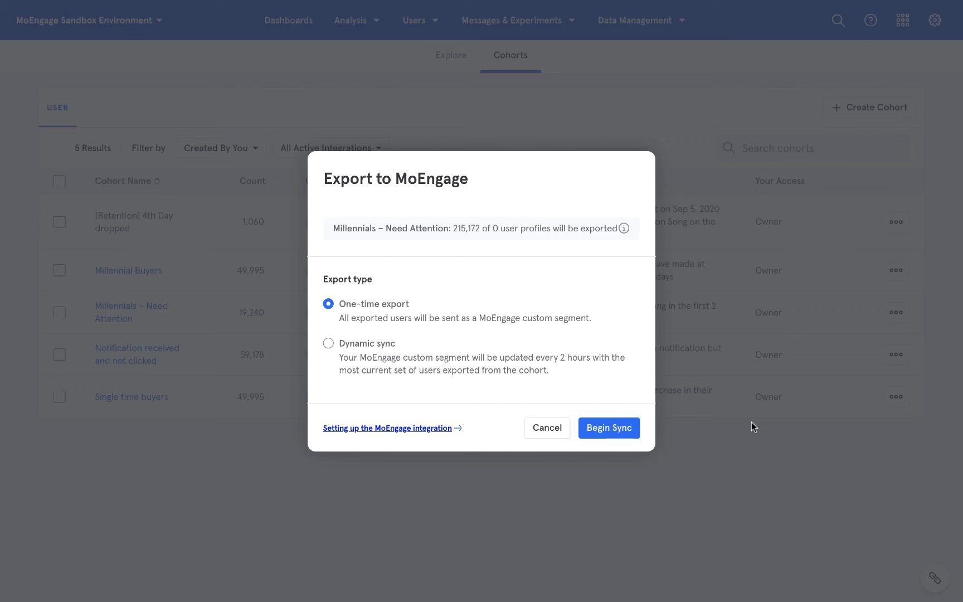
left_click(330, 345)
left_click(602, 427)
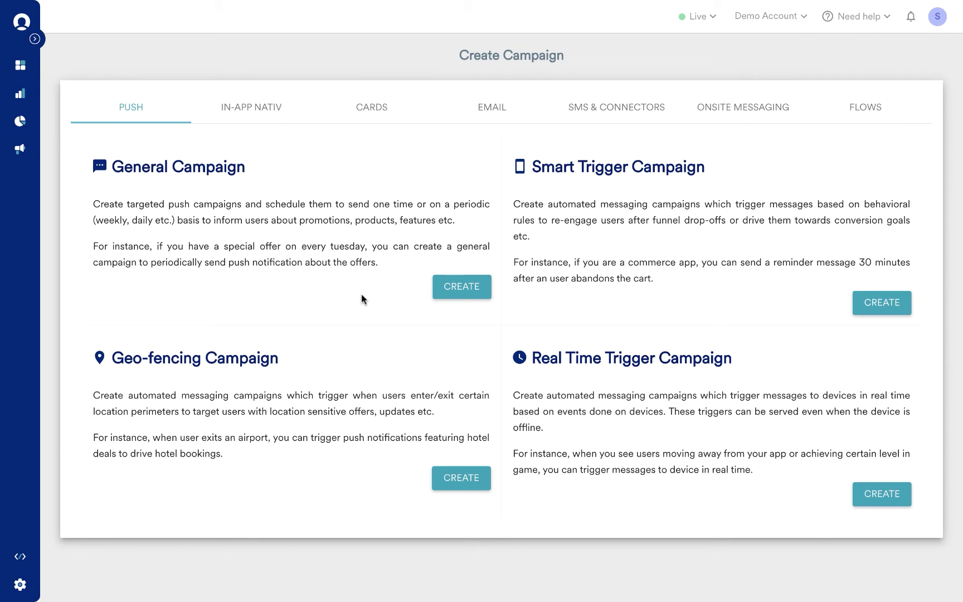
- Create a General push campaign named Week 2 Retention for Android
left_click(474, 292)
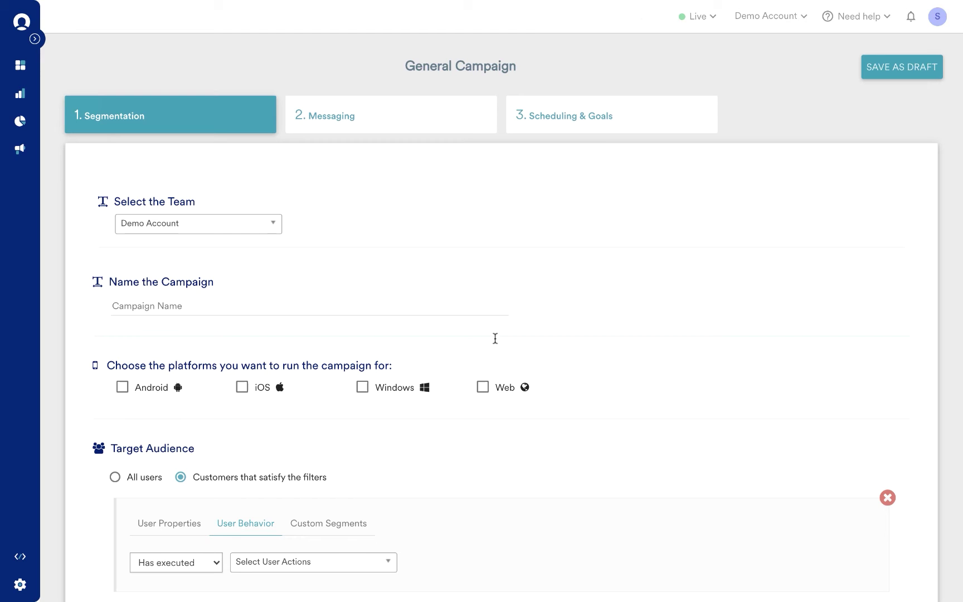
left_click(340, 302)
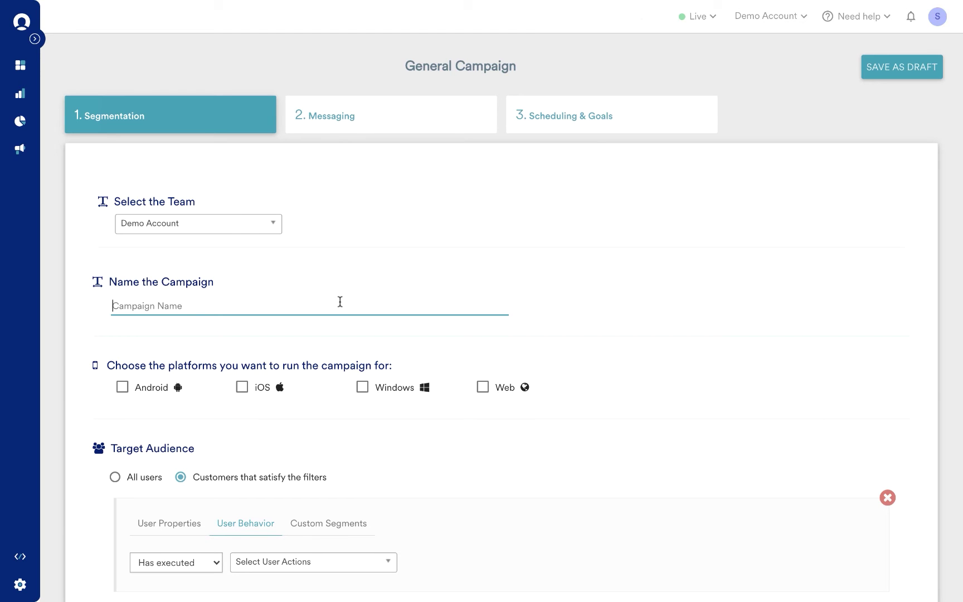
type("Wee")
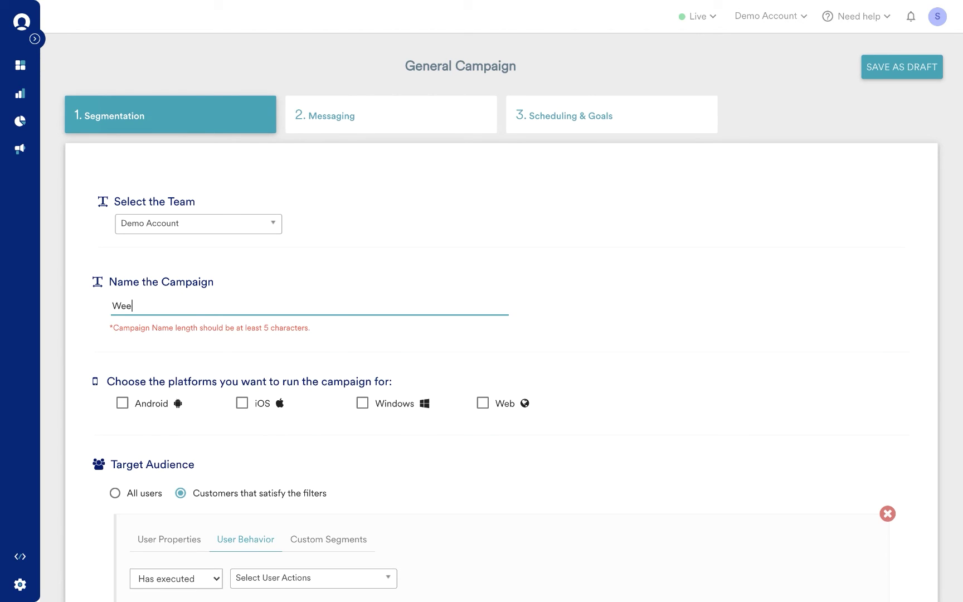
type("k 2 Ret")
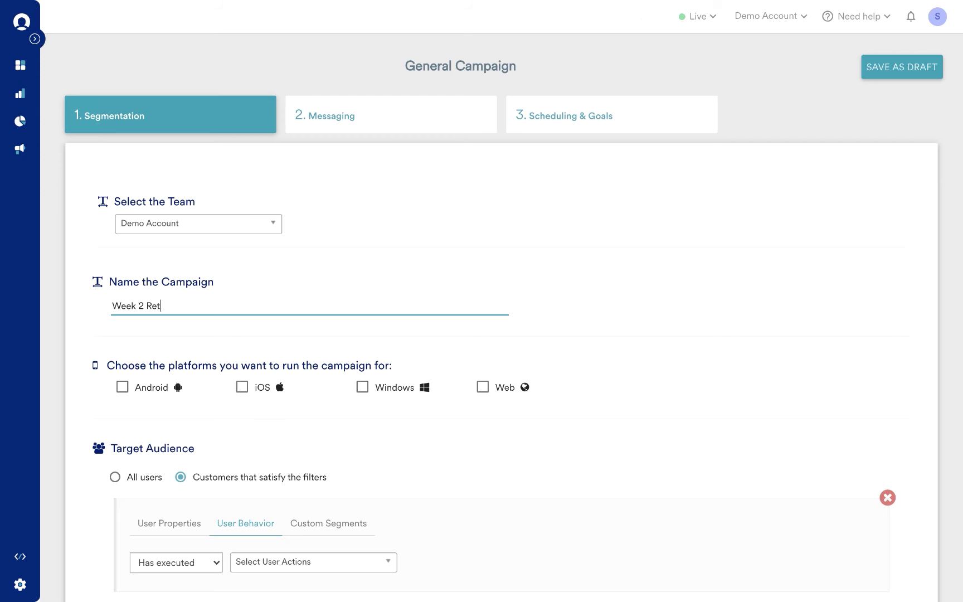
type("ention")
left_click(139, 393)
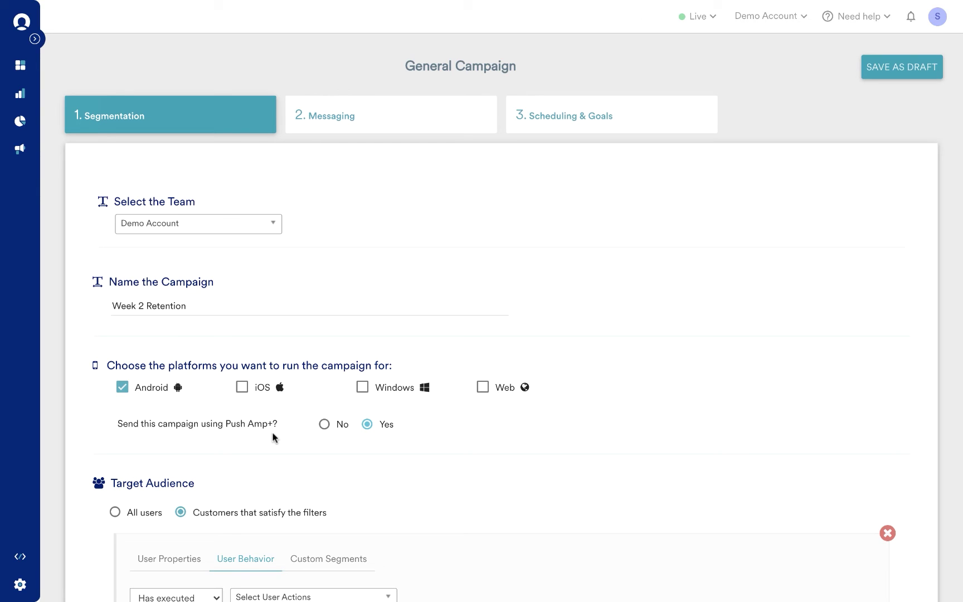
scroll(273, 437, "down", 5)
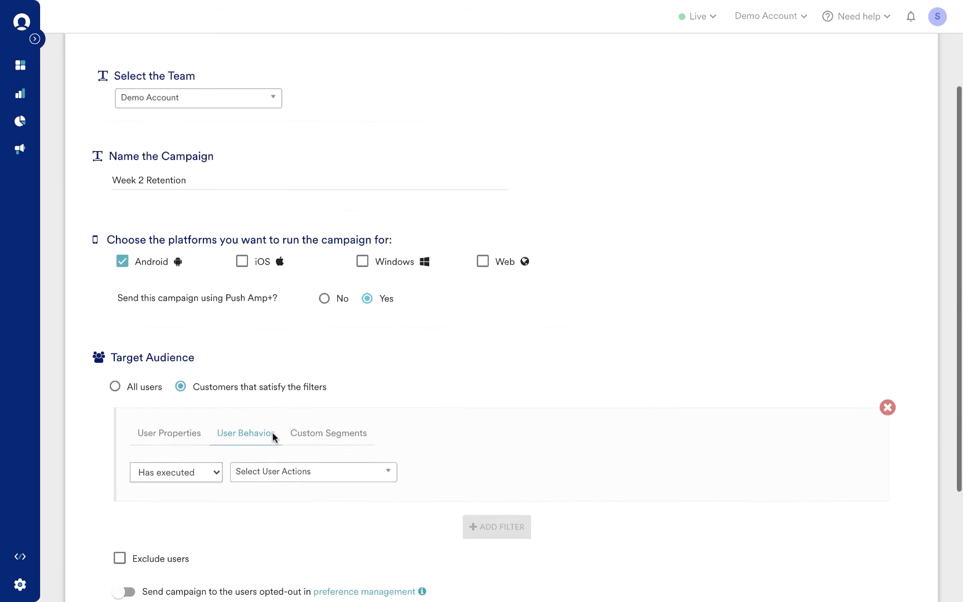
scroll(274, 439, "down", 1)
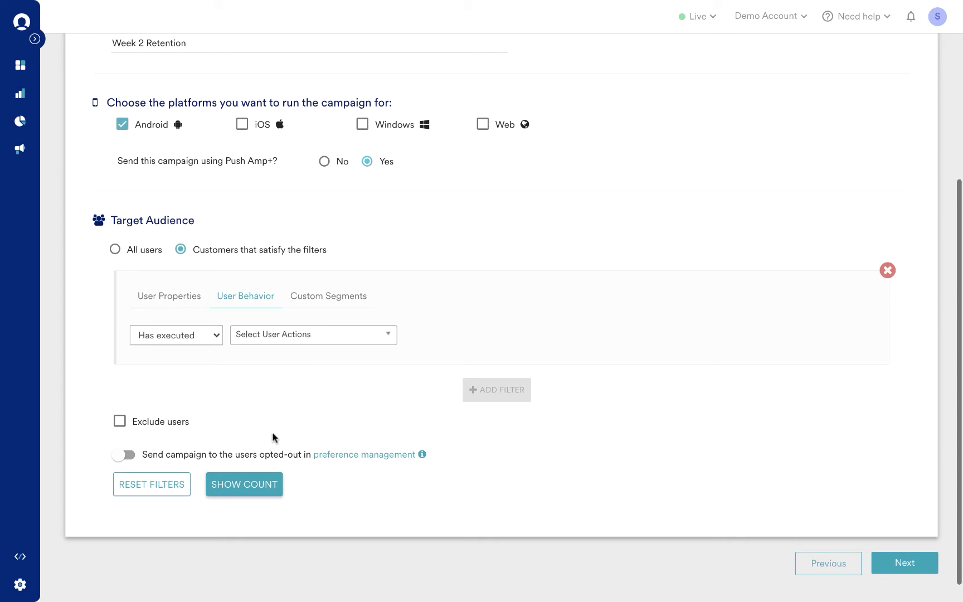
- Target the campaign at the Millennials – Need Attention custom segment
left_click(328, 303)
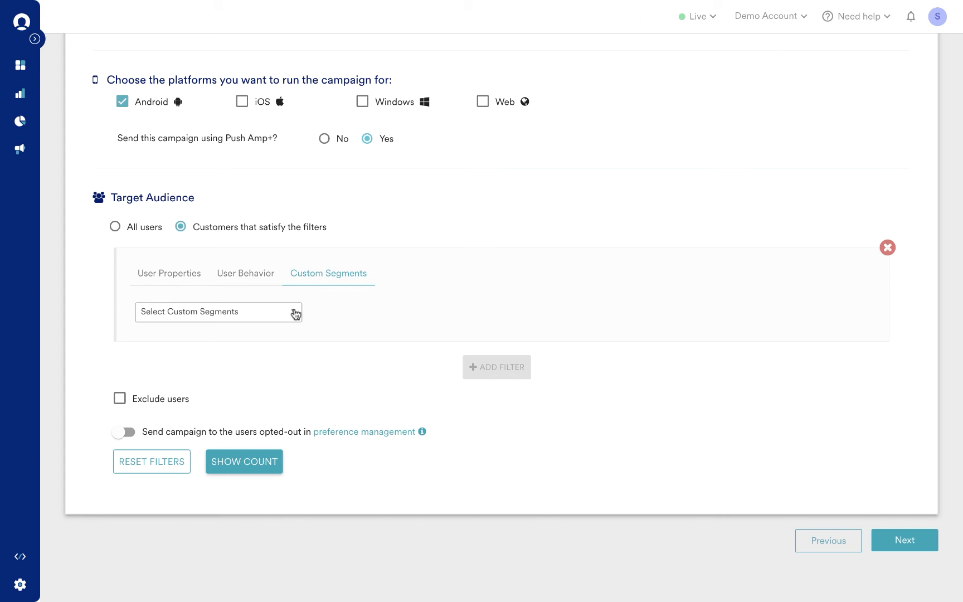
left_click(296, 315)
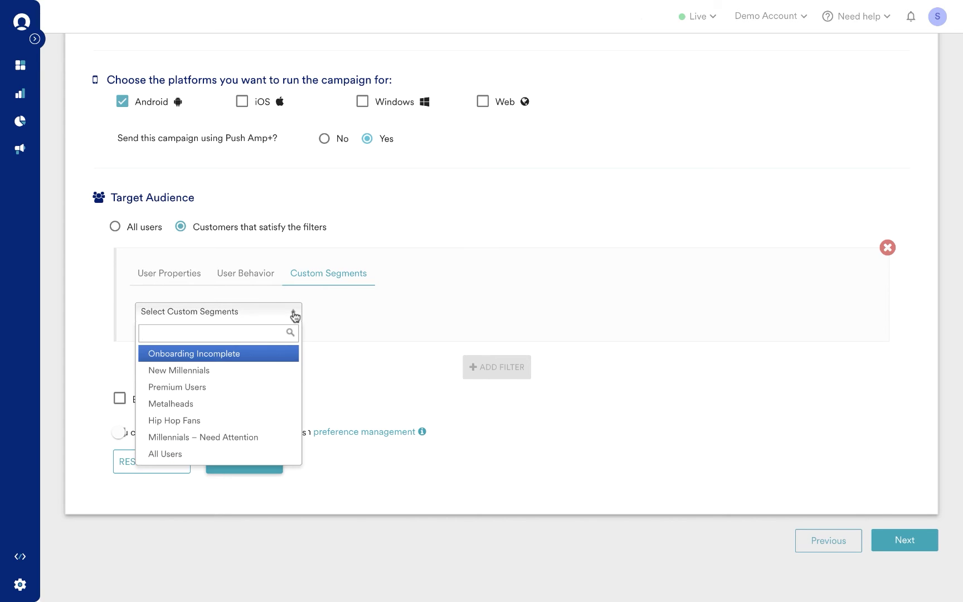
left_click(270, 434)
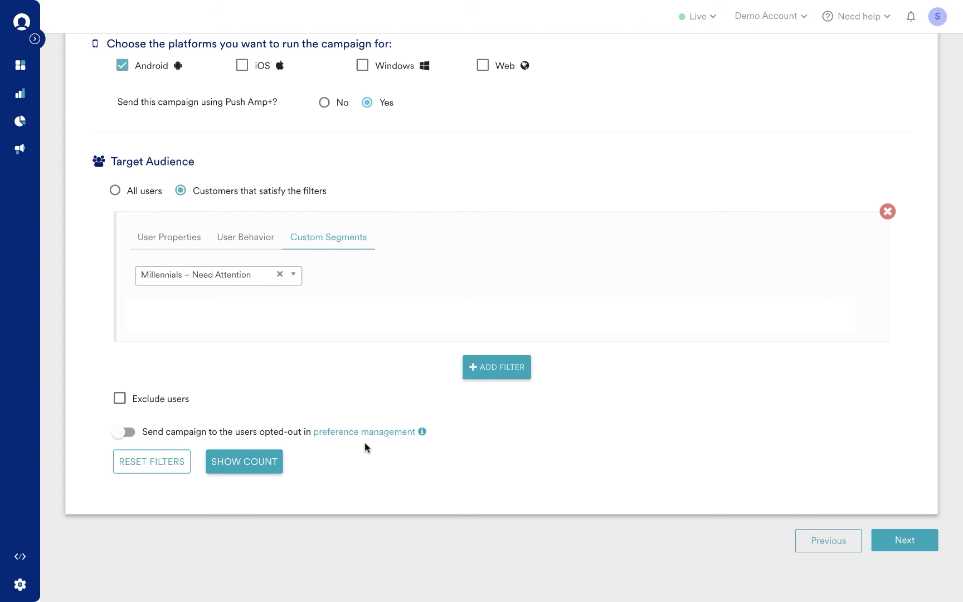
- Title the Android push with First Name plus 'tell us what you like' and add a genre-picking message
left_click(879, 540)
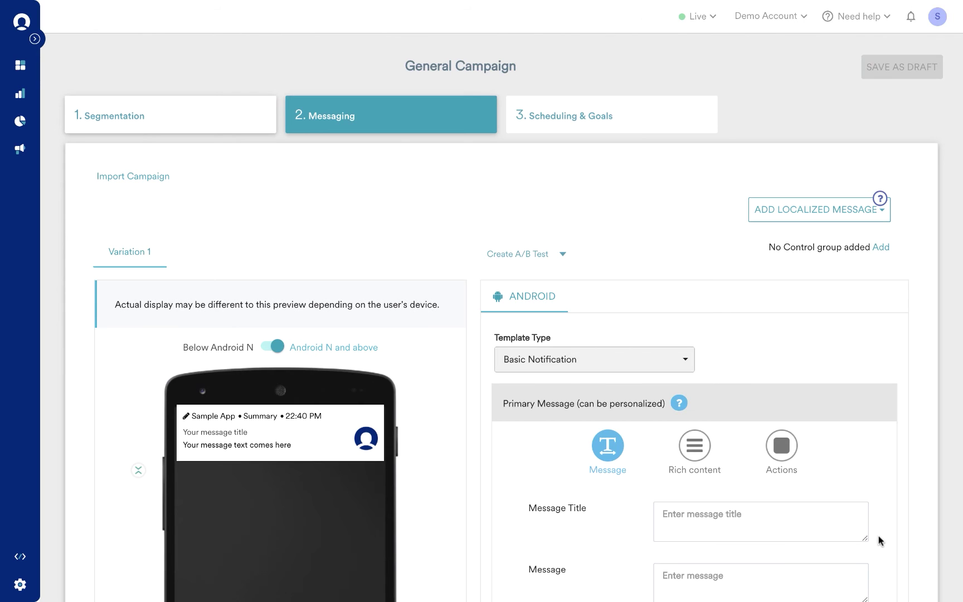
scroll(753, 359, "down", 5)
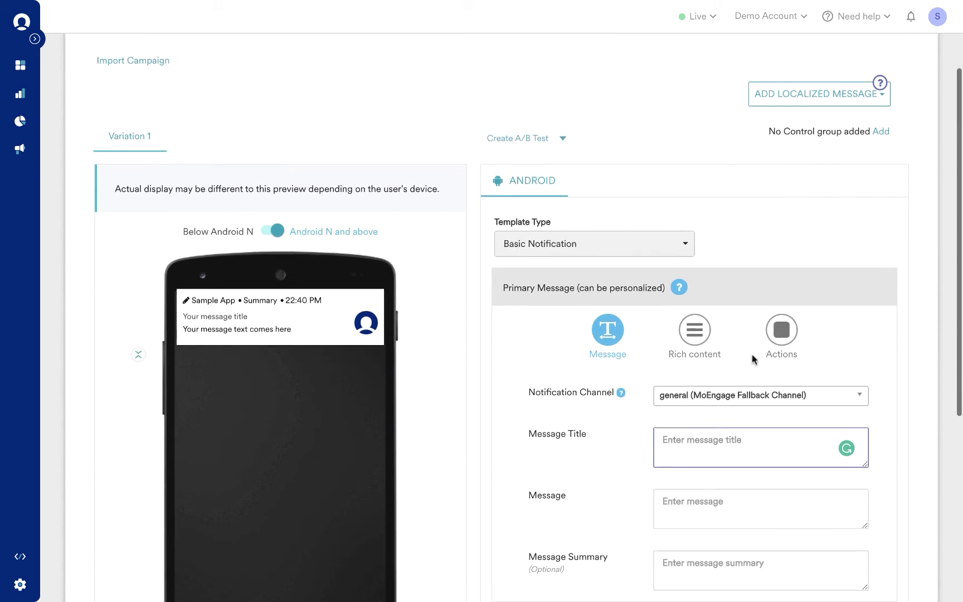
left_click(753, 355)
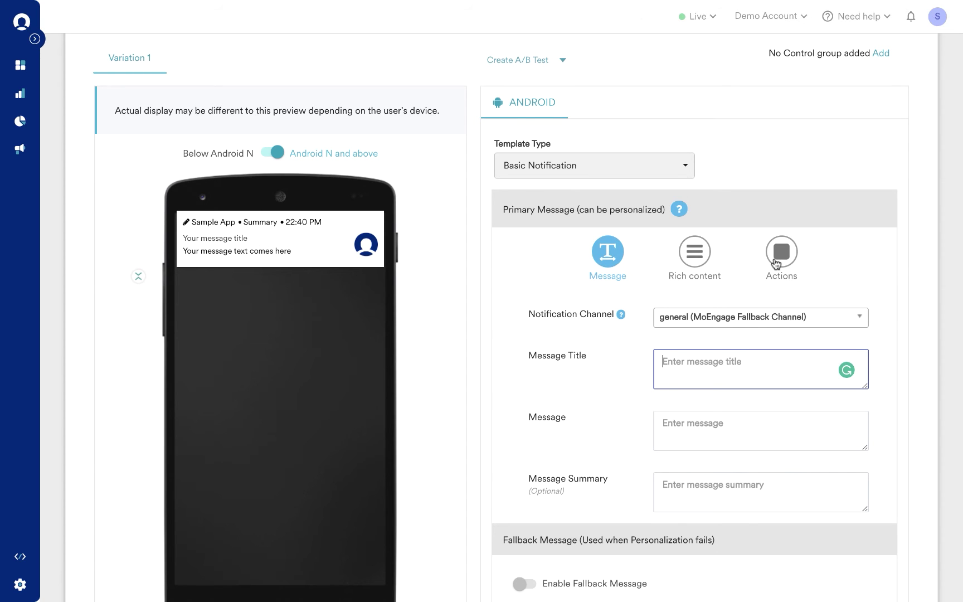
scroll(753, 324, "down", 1)
scroll(753, 324, "down", 1)
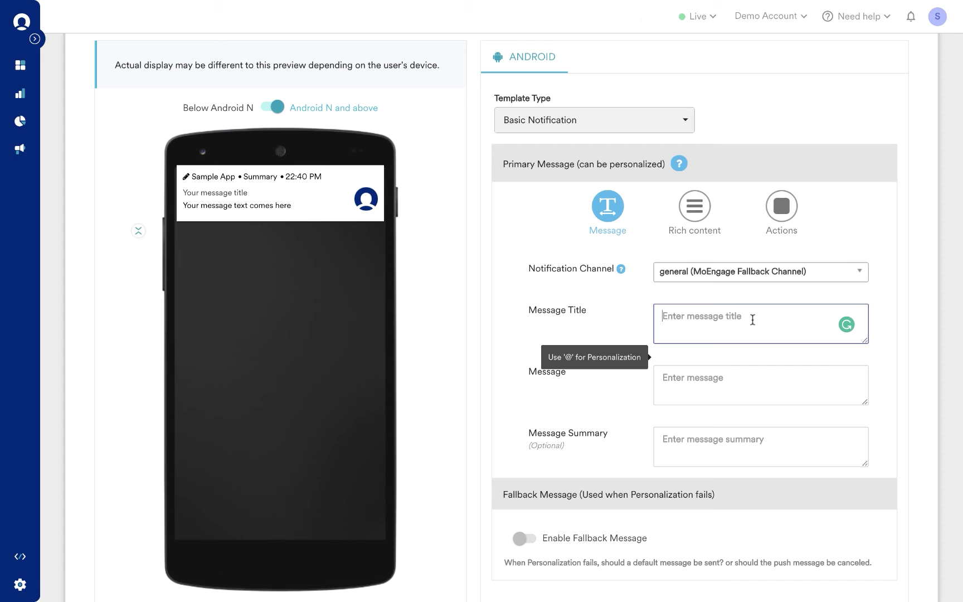
type("@")
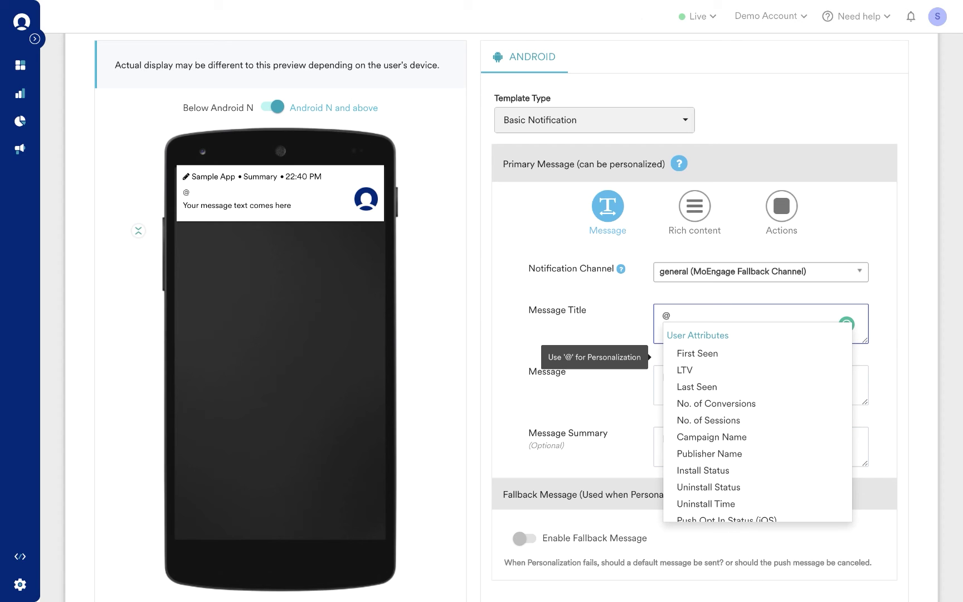
type("nam")
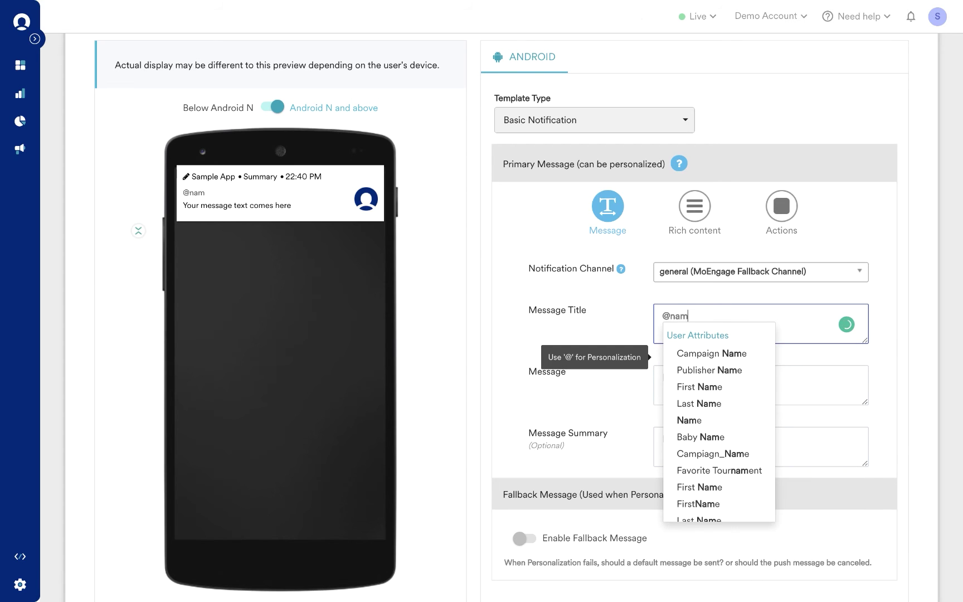
type("e")
left_click(737, 386)
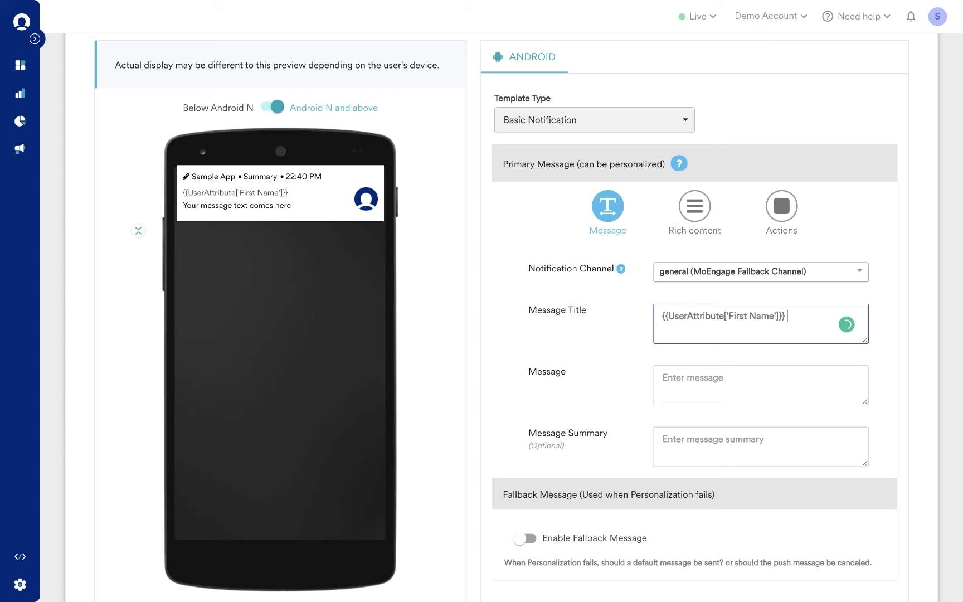
type("tel")
type("l us what")
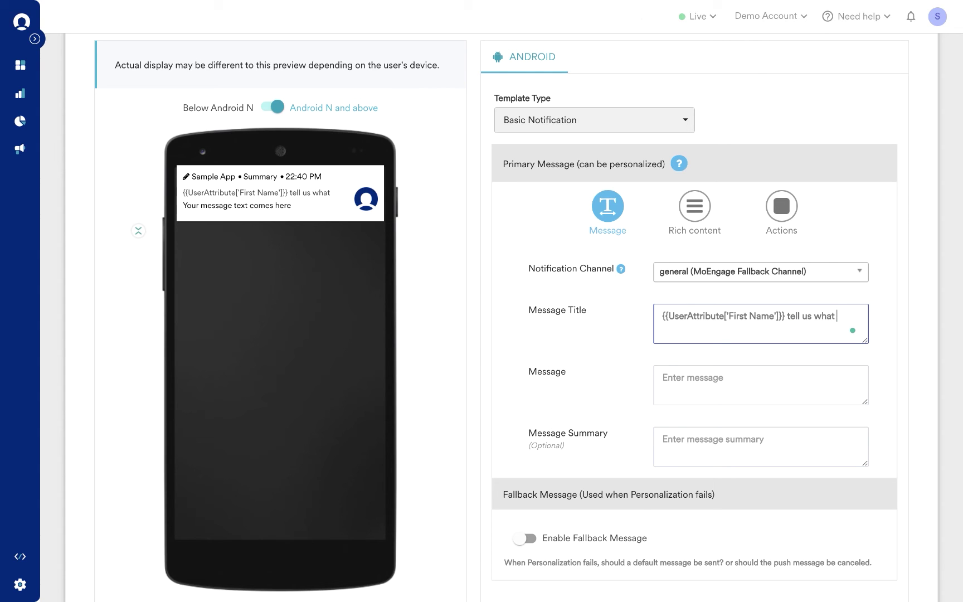
type(" you like")
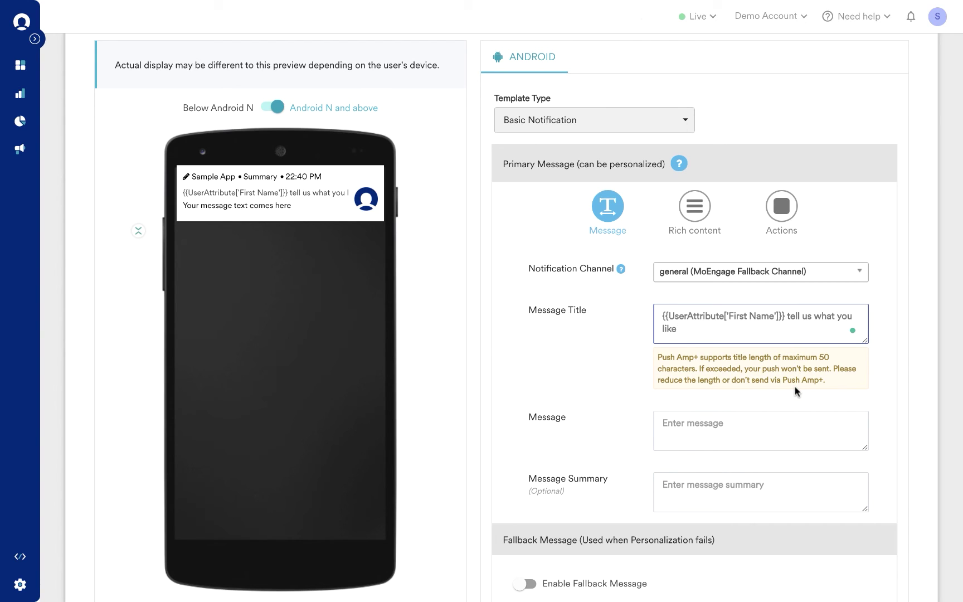
left_click(784, 419)
type("Pick your favorite genres to help us personalize your app experience and recommendations")
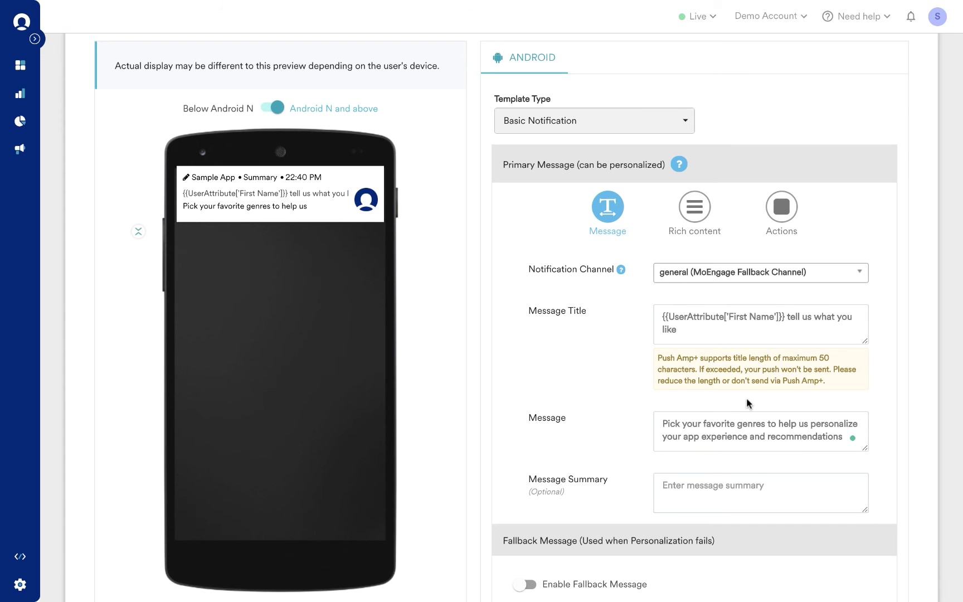
scroll(746, 397, "up", 5)
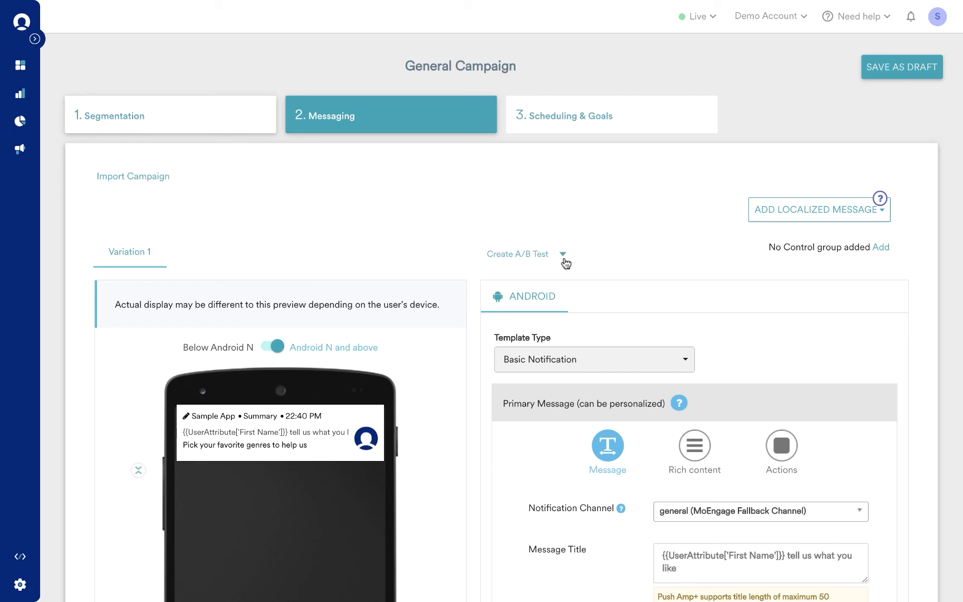
scroll(566, 263, "down", 1)
scroll(566, 262, "down", 3)
scroll(566, 263, "down", 2)
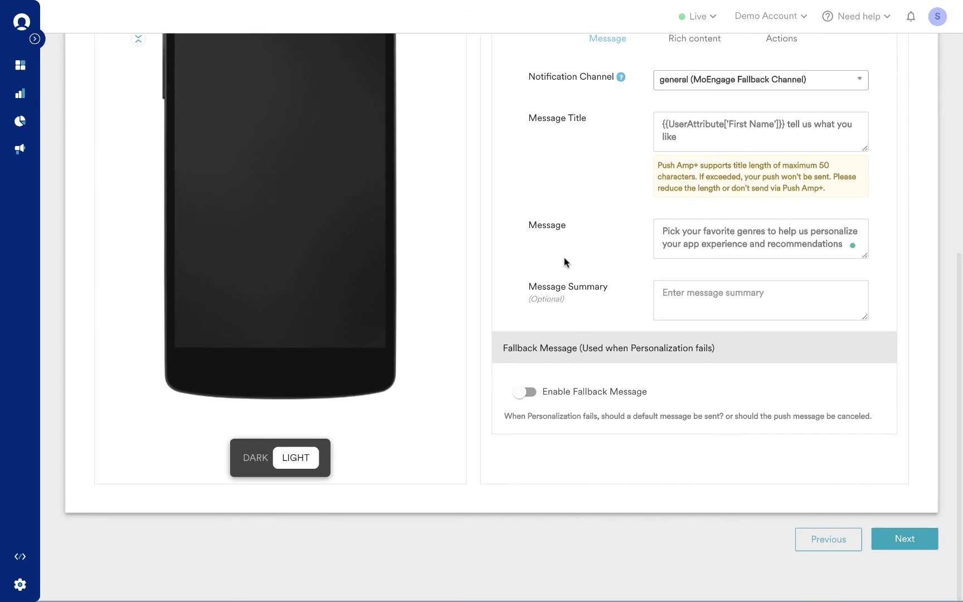
- Schedule the campaign to start as soon as possible with App/Site Opened as the goal event
left_click(888, 539)
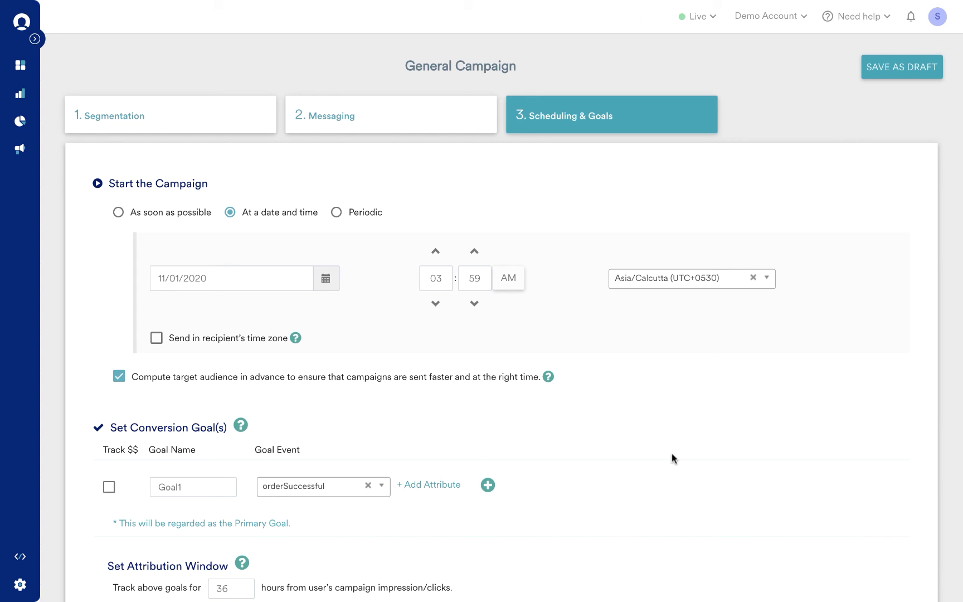
left_click(182, 219)
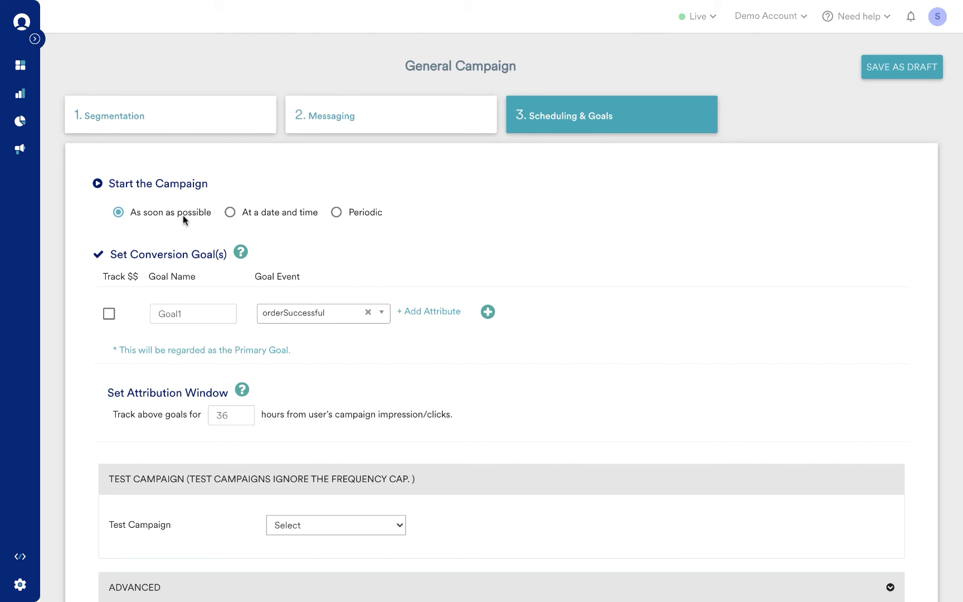
left_click(330, 320)
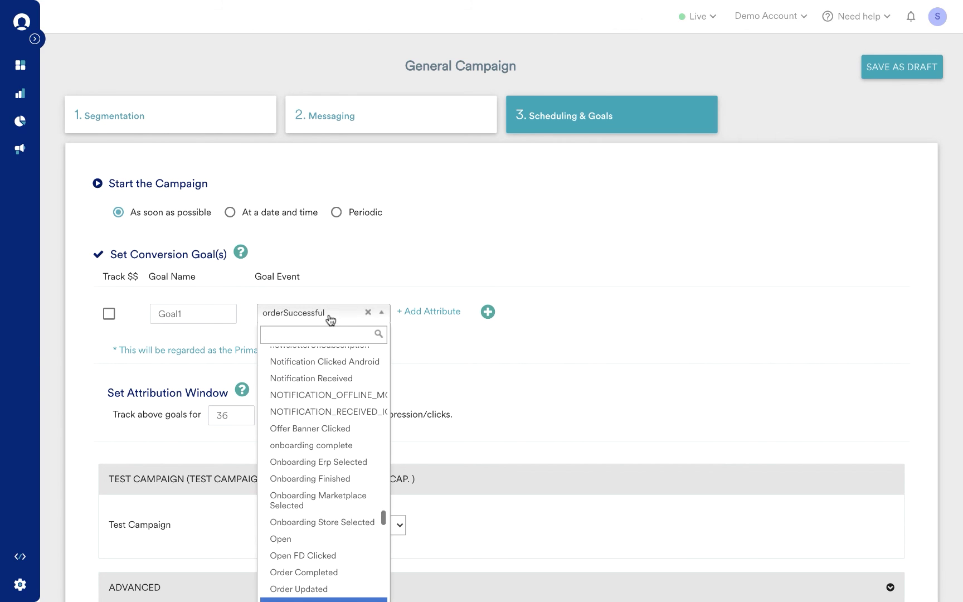
type("op")
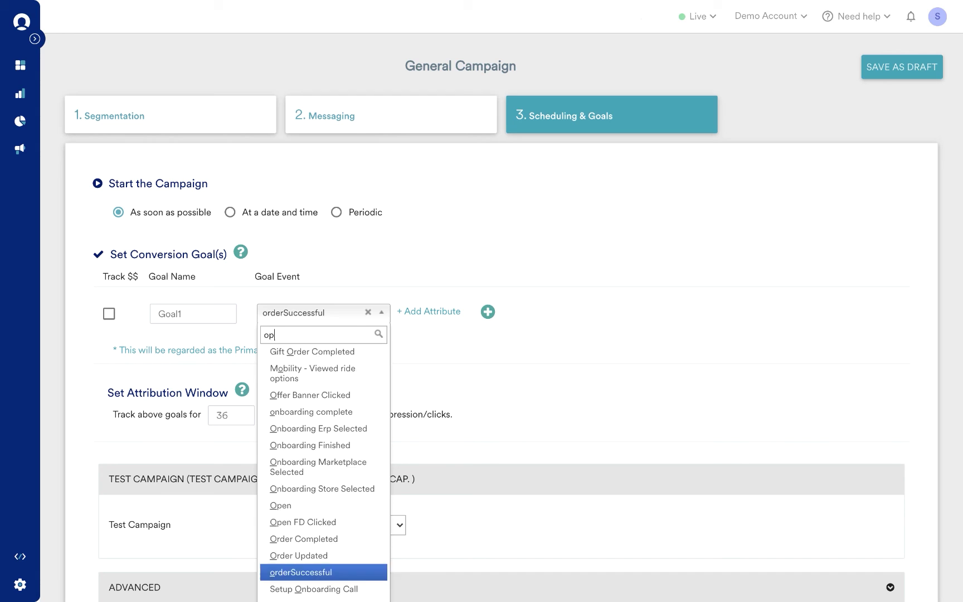
type("en")
left_click(332, 358)
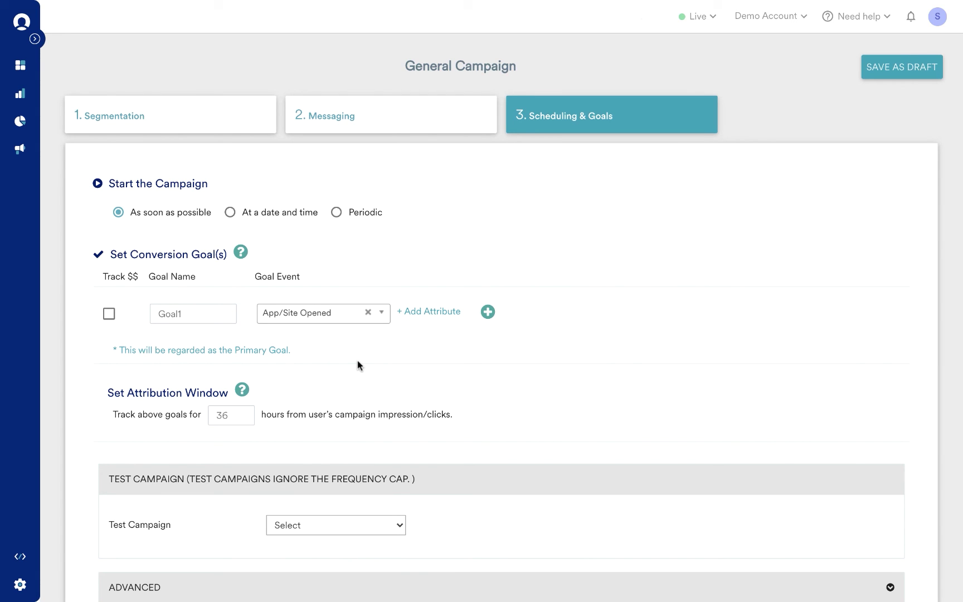
scroll(358, 365, "down", 4)
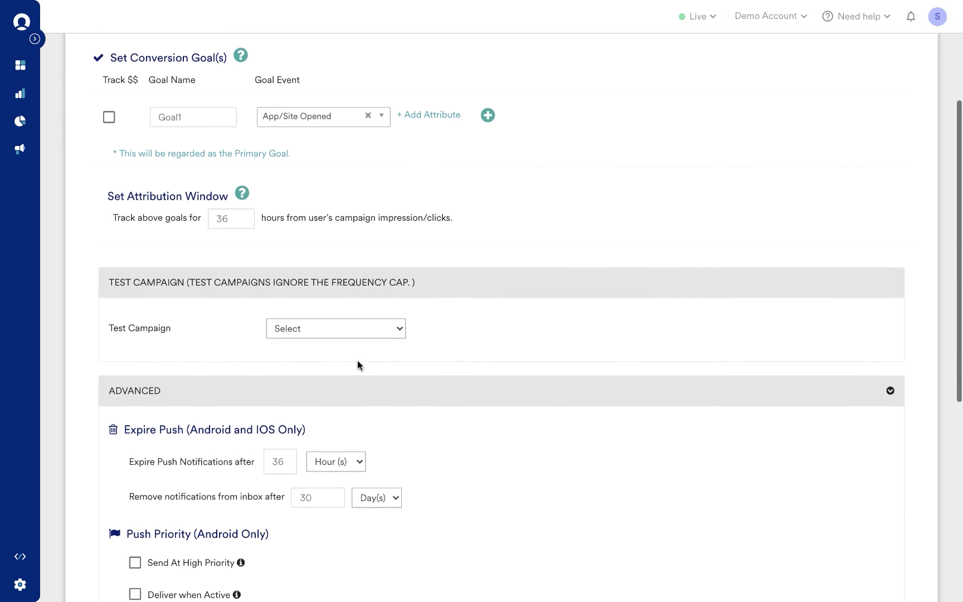
scroll(358, 364, "down", 1)
scroll(357, 365, "down", 1)
scroll(357, 365, "down", 2)
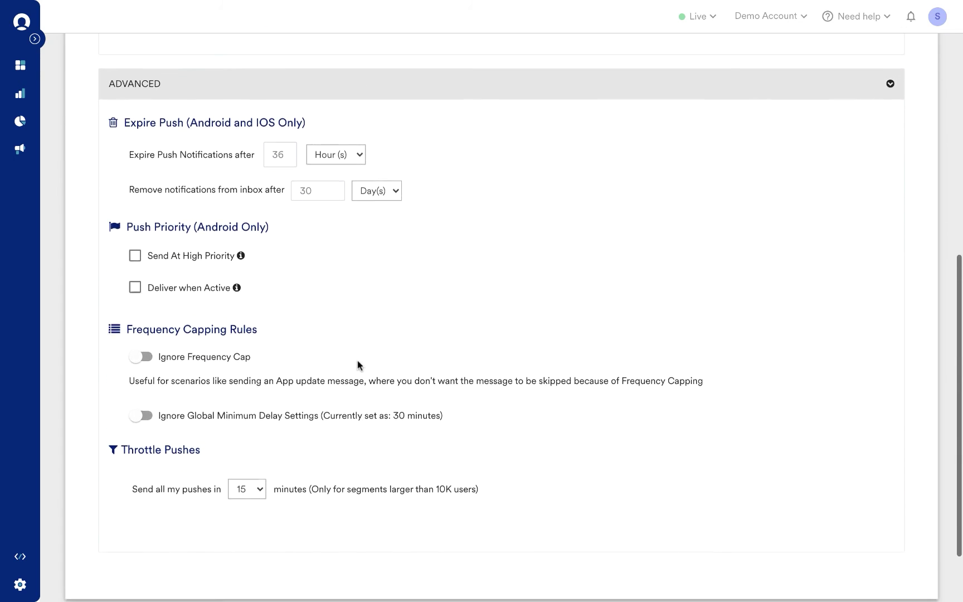
scroll(357, 362, "down", 1)
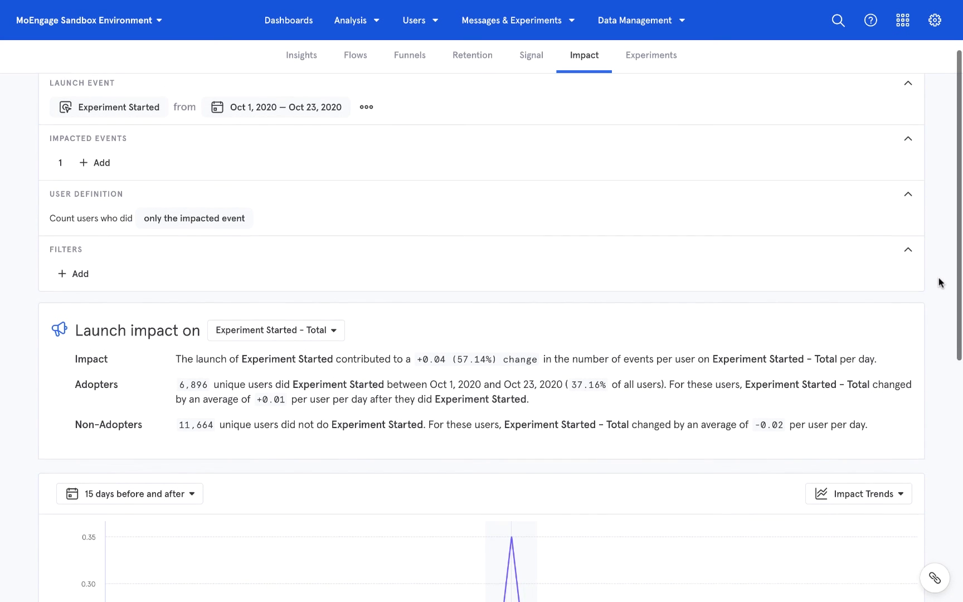
scroll(938, 283, "down", 2)
scroll(939, 282, "down", 1)
scroll(939, 283, "down", 1)
scroll(939, 282, "down", 2)
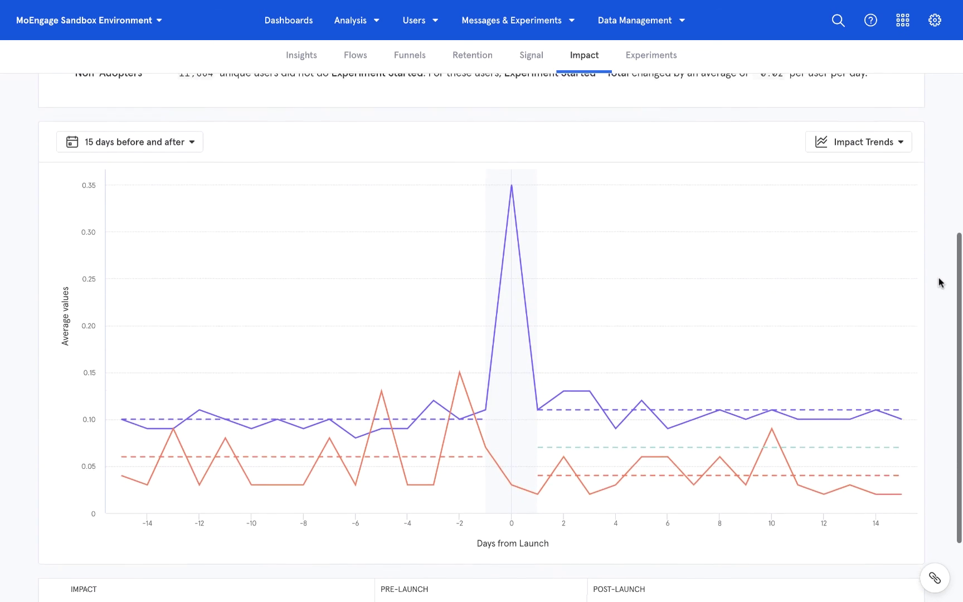